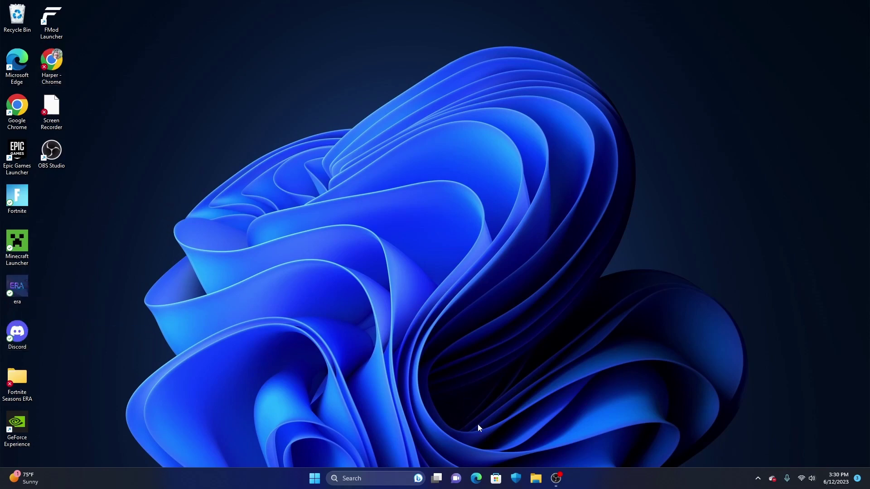
# Step: Check the virus and threat protection settings in Windows Security, then close it
pyautogui.click(516, 478)
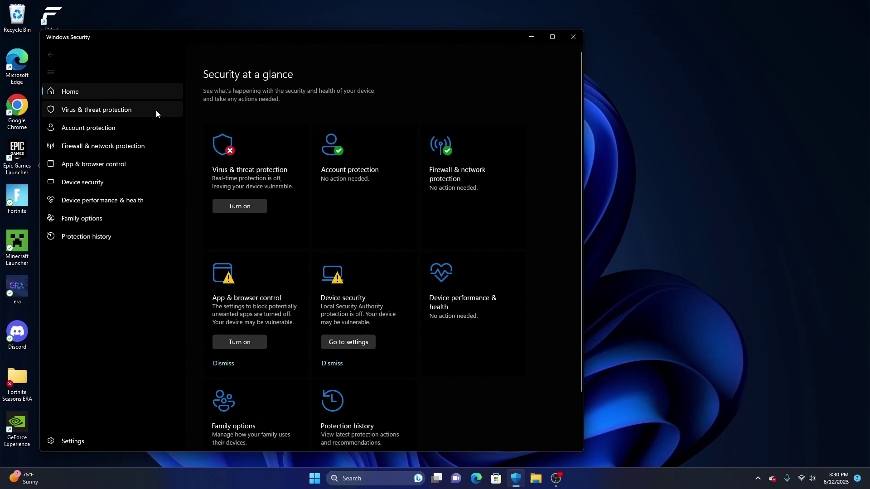
pyautogui.click(87, 113)
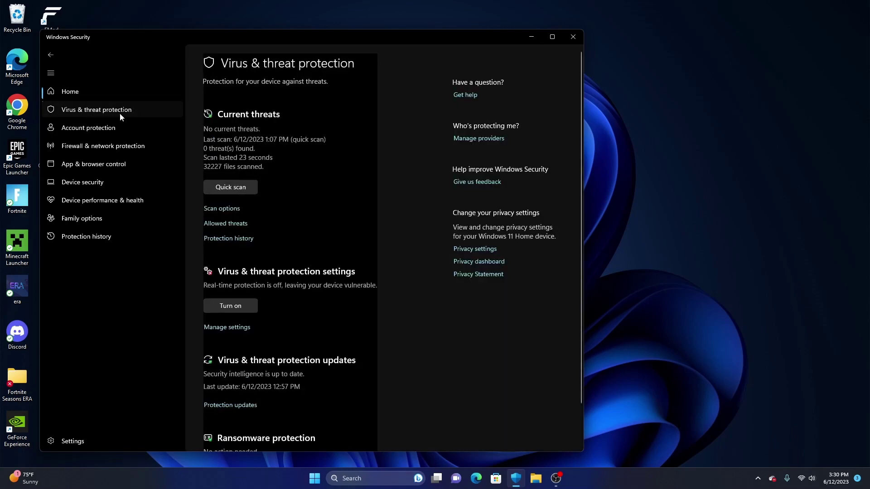
pyautogui.click(227, 327)
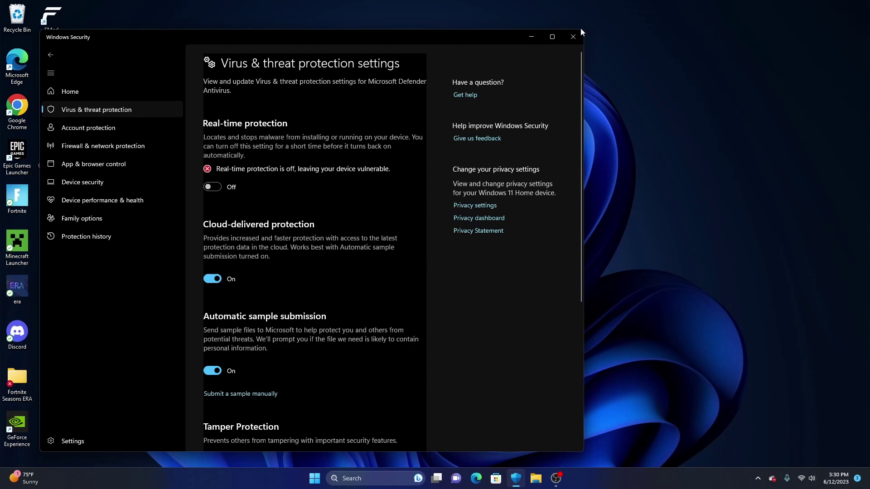
pyautogui.click(573, 37)
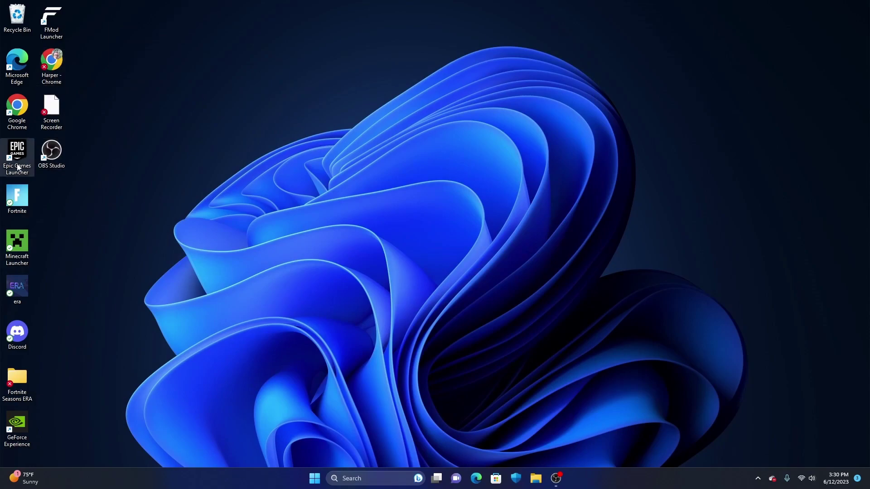
pyautogui.doubleClick(17, 109)
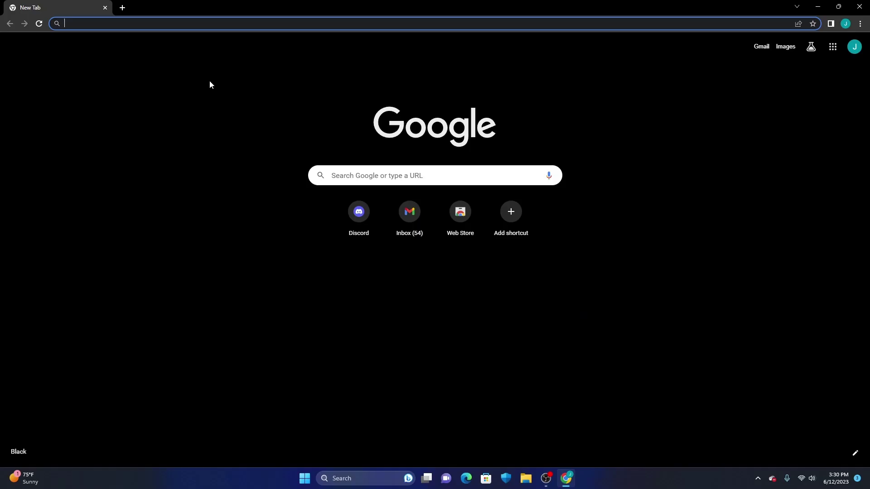
pyautogui.write('https://discord.com/invite/erafn')
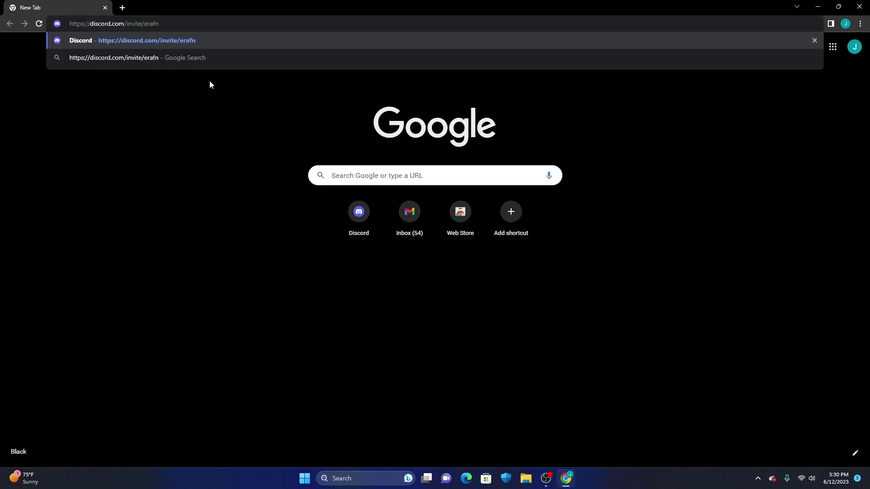
pyautogui.press('Return')
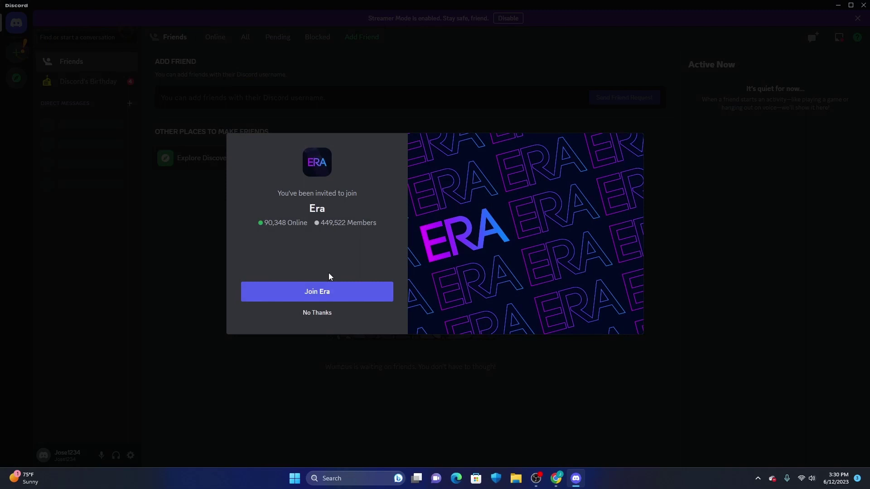
# Step: Join Era choosing 'I joined to play OG Fortnite Multiplayer', then agree to the server rules
pyautogui.click(326, 291)
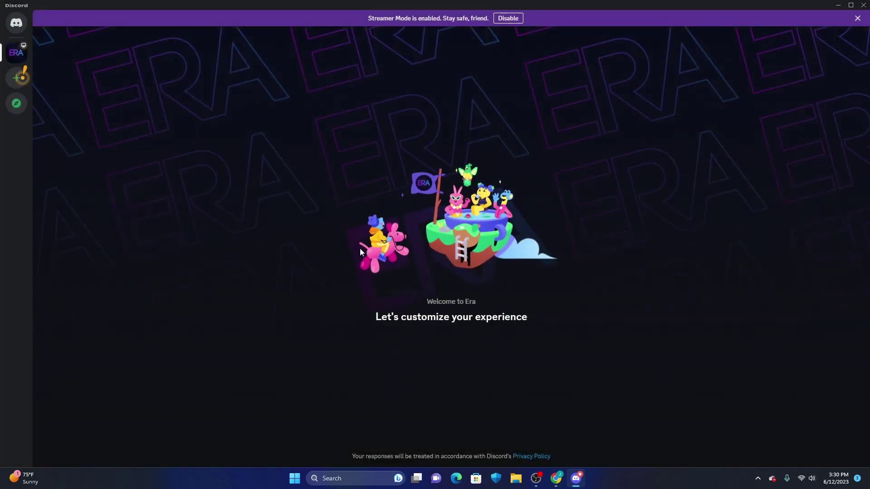
pyautogui.click(370, 197)
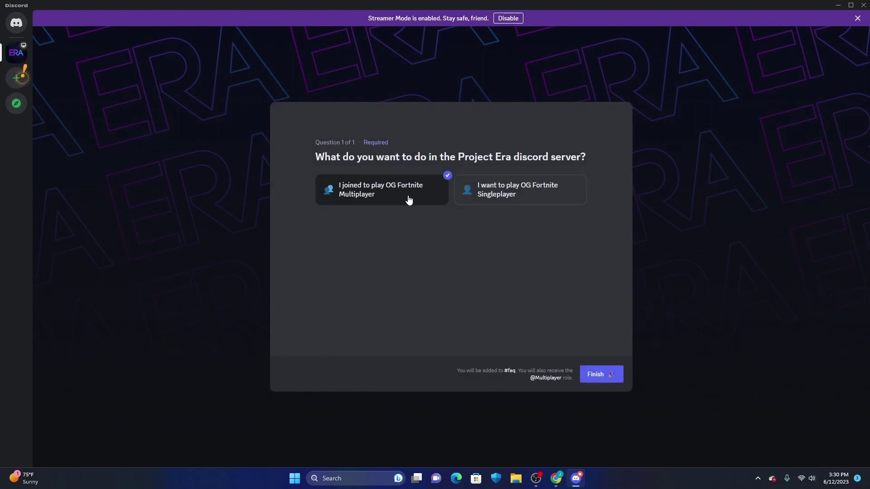
pyautogui.click(601, 375)
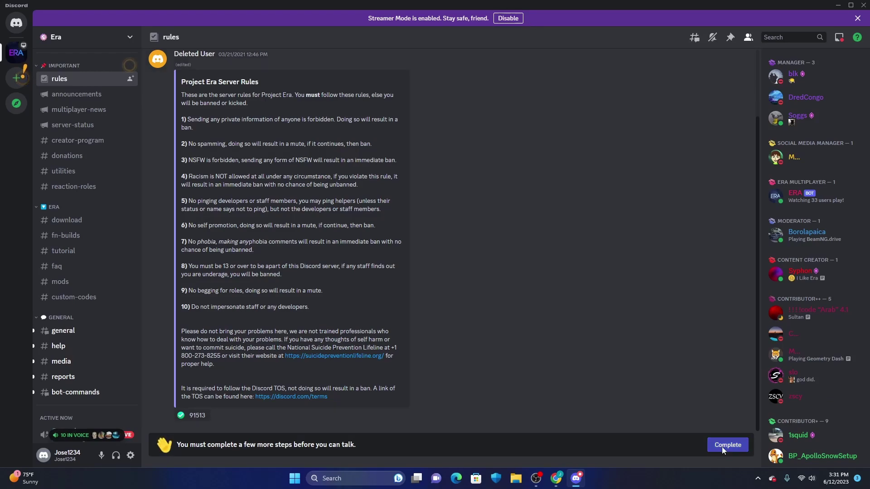
pyautogui.click(727, 445)
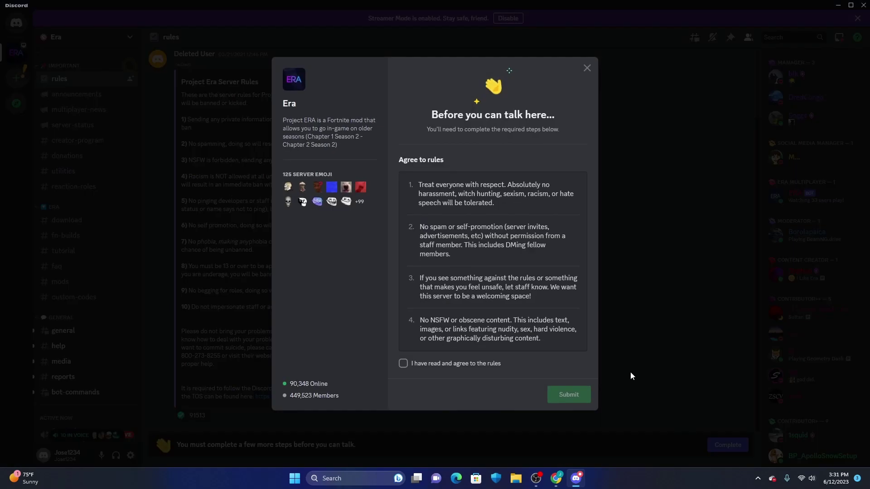
pyautogui.click(403, 364)
pyautogui.click(569, 395)
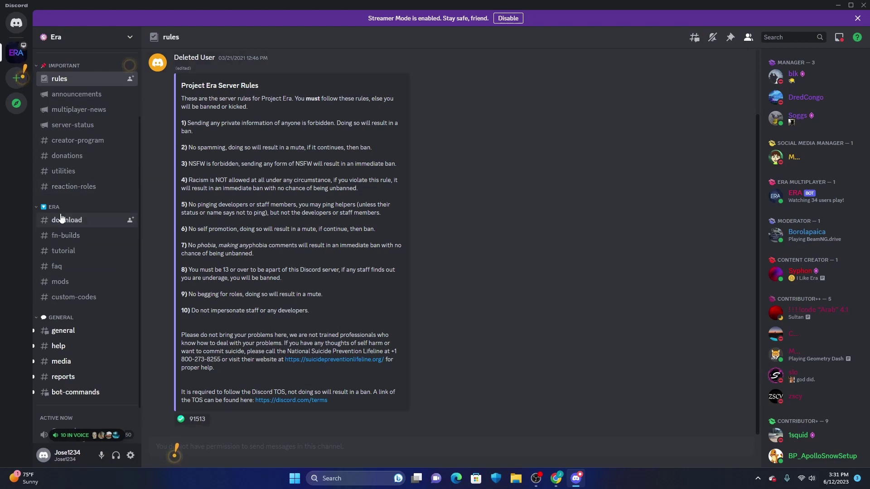
# Step: Open the #download channel and highlight 'Multiplayer' in the FortMP Client 1.5.0 post
pyautogui.click(70, 221)
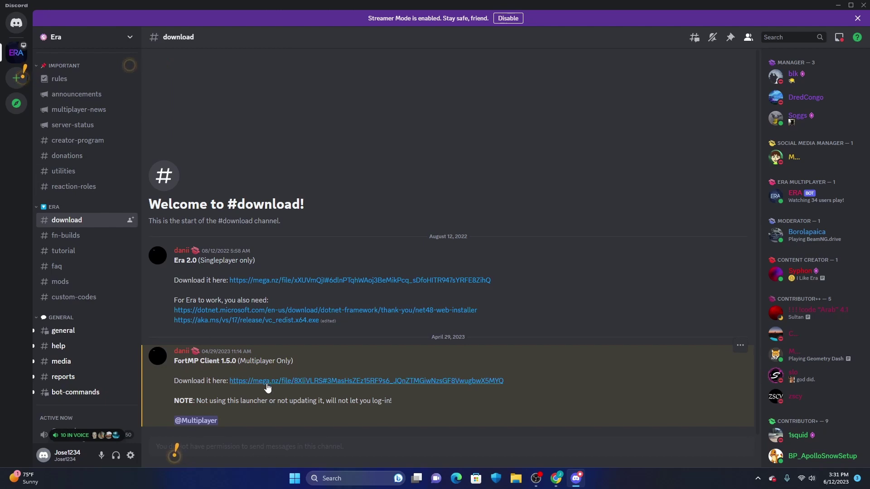
pyautogui.moveTo(240, 361); pyautogui.dragTo(275, 361)
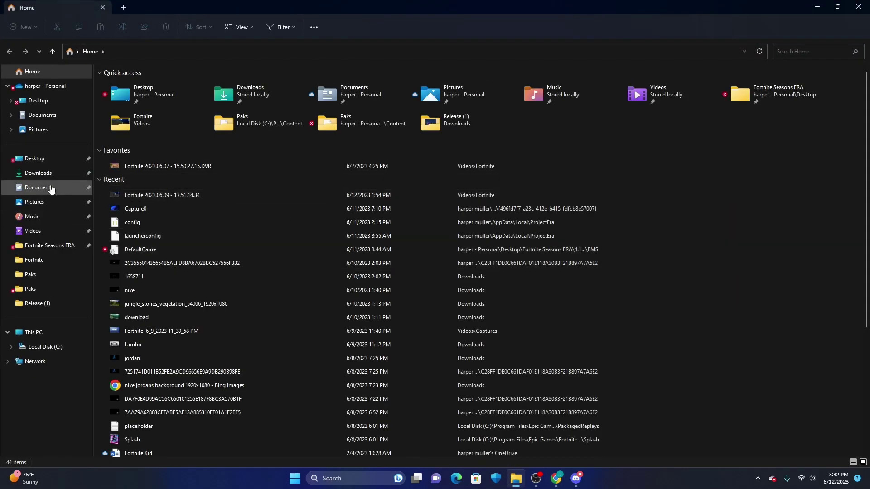
# Step: Extract the Release-Multiplayer archive in Downloads into a Release-Multiplayer folder with WinRAR
pyautogui.click(39, 173)
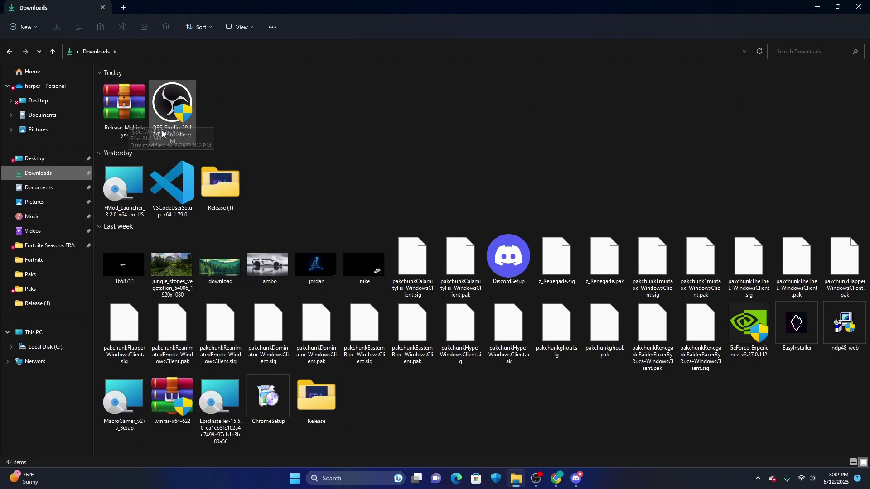
pyautogui.moveTo(124, 109)
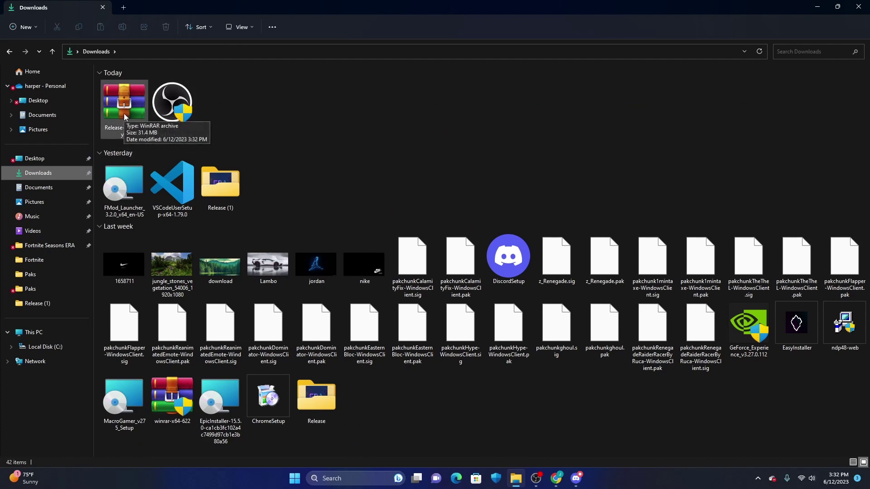
pyautogui.rightClick(124, 113)
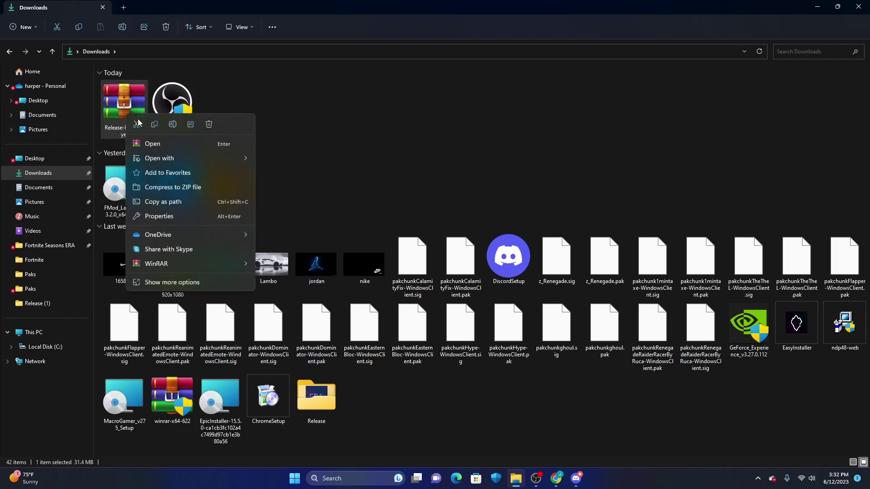
pyautogui.moveTo(157, 264)
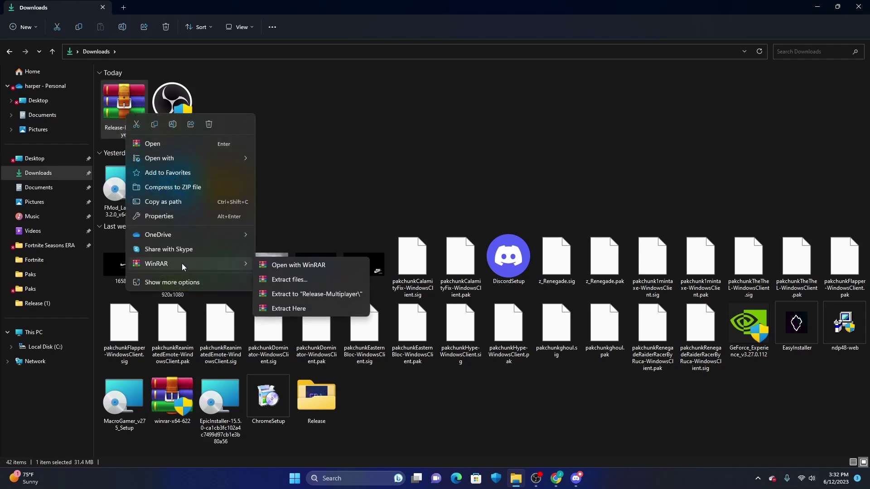
pyautogui.click(300, 295)
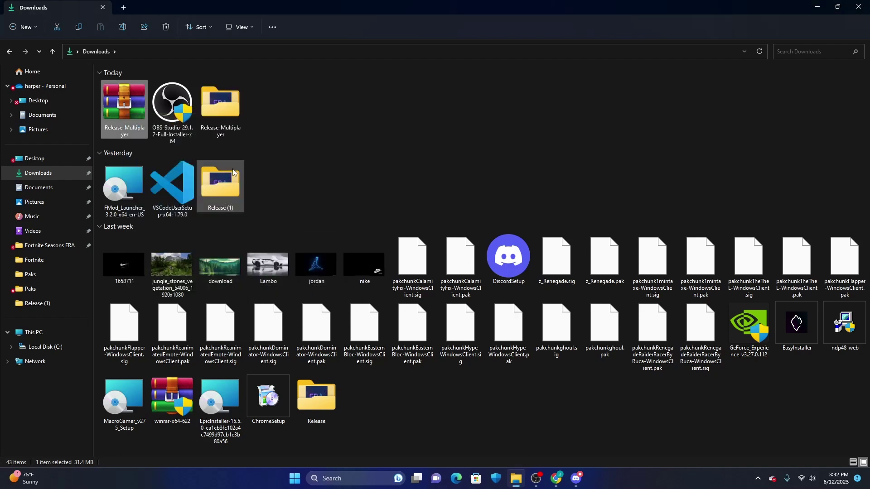
# Step: Run FortniteLauncher from the Release-Multiplayer folder and minimize the ERA launcher
pyautogui.doubleClick(220, 113)
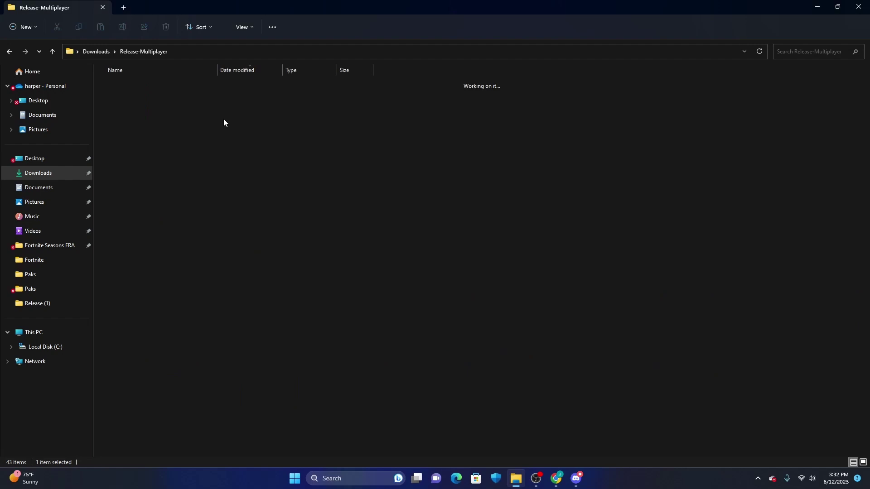
pyautogui.doubleClick(187, 100)
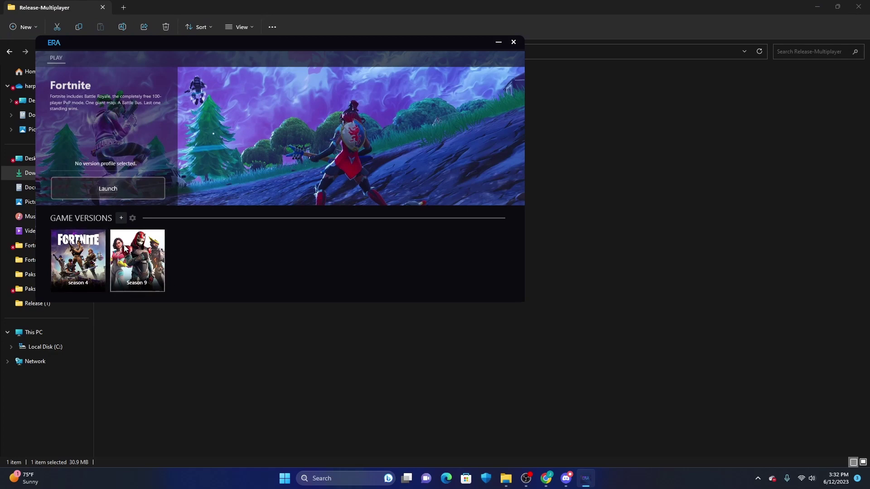
pyautogui.click(500, 43)
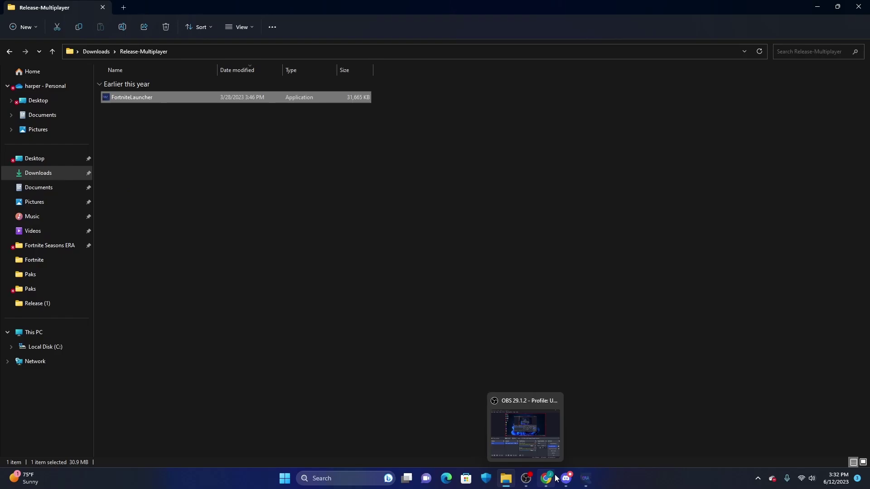
# Step: Download 4.1.zip from the fn-builds Current MP Build post and check Chrome's downloads list
pyautogui.click(565, 478)
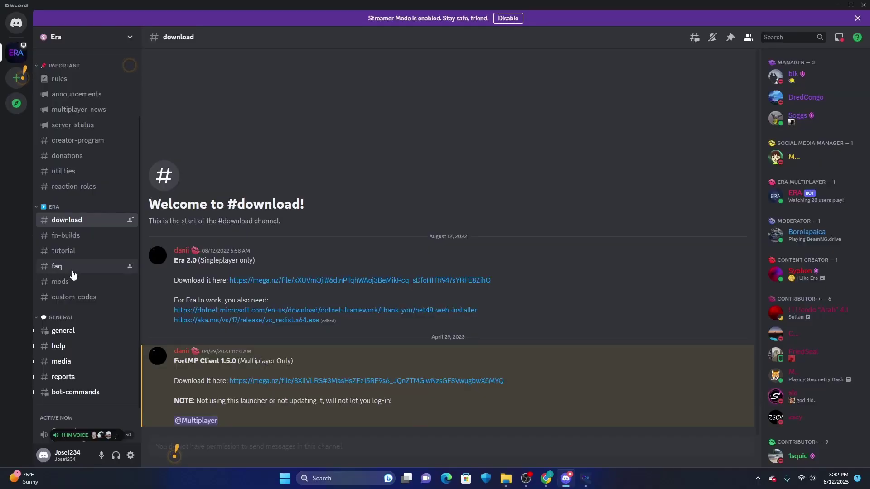
pyautogui.click(65, 236)
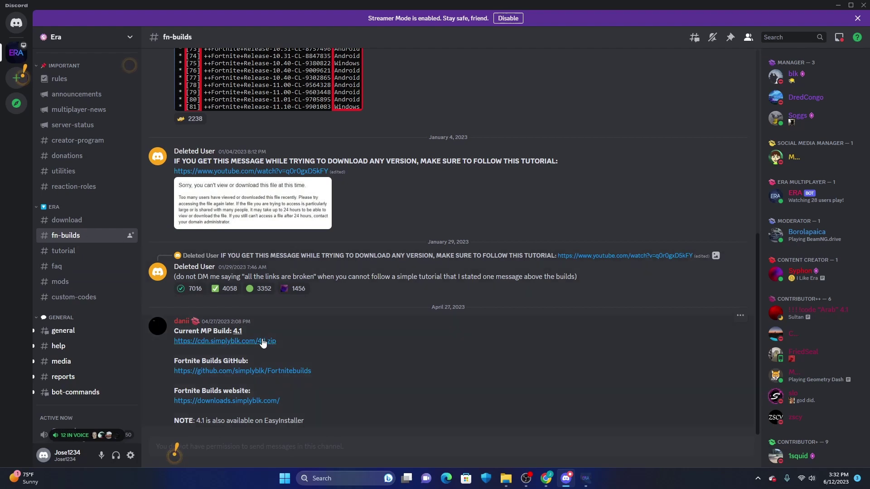
pyautogui.moveTo(174, 331); pyautogui.dragTo(242, 330)
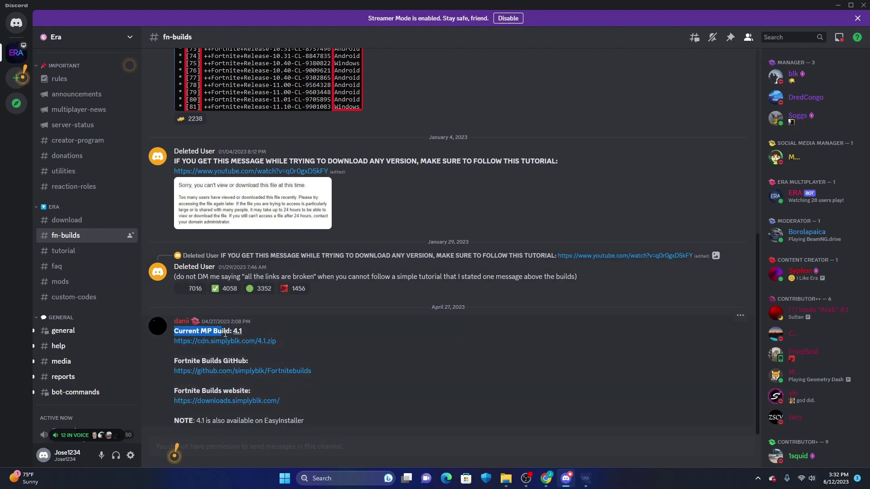
pyautogui.click(203, 341)
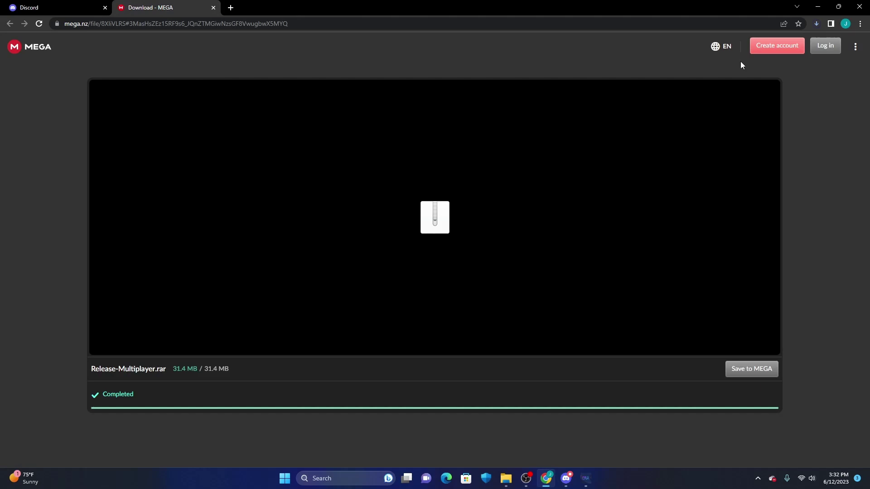
pyautogui.click(816, 23)
pyautogui.click(506, 477)
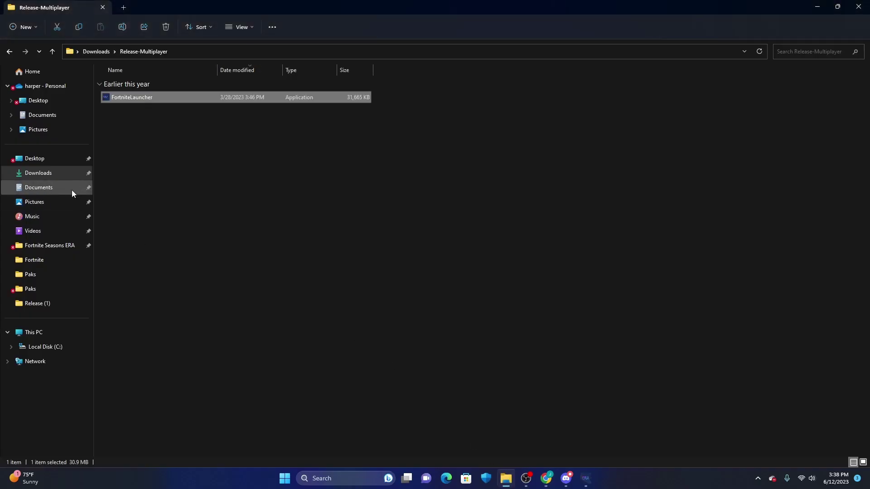
# Step: Extract the 4.1 zip in Downloads into a 4.1 folder, hiding the progress window
pyautogui.click(48, 173)
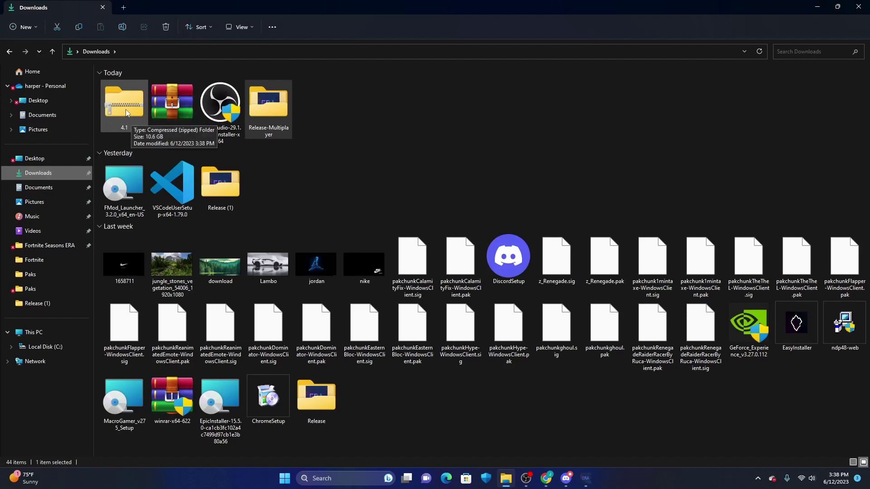
pyautogui.rightClick(124, 107)
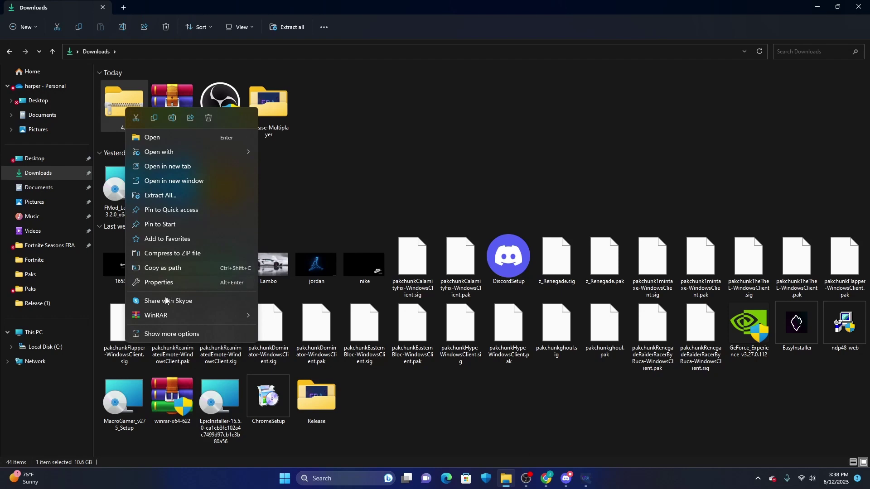
pyautogui.moveTo(155, 316)
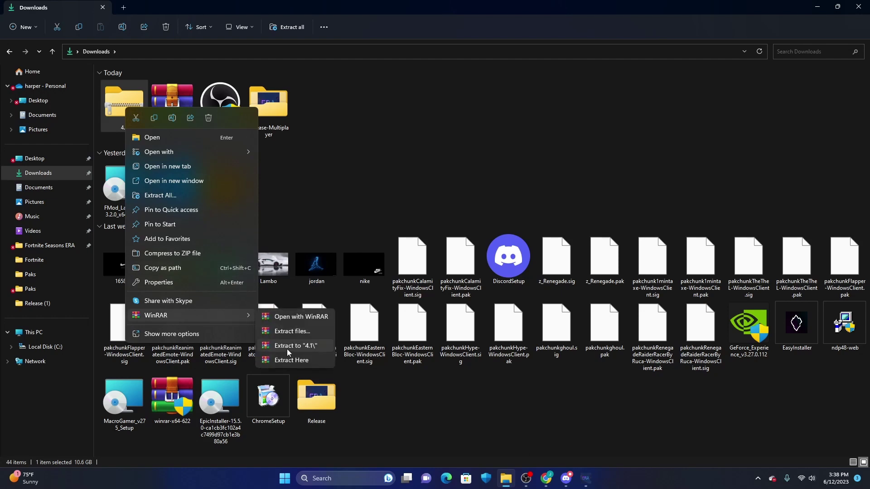
pyautogui.click(286, 349)
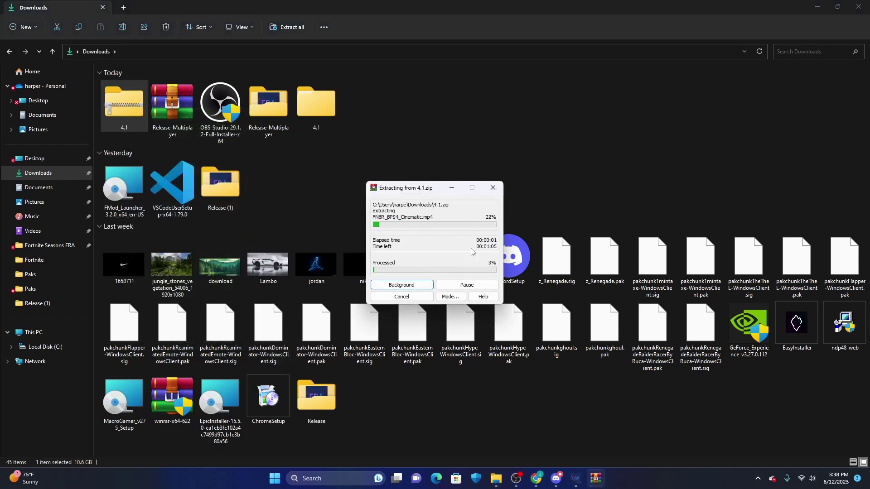
pyautogui.click(450, 188)
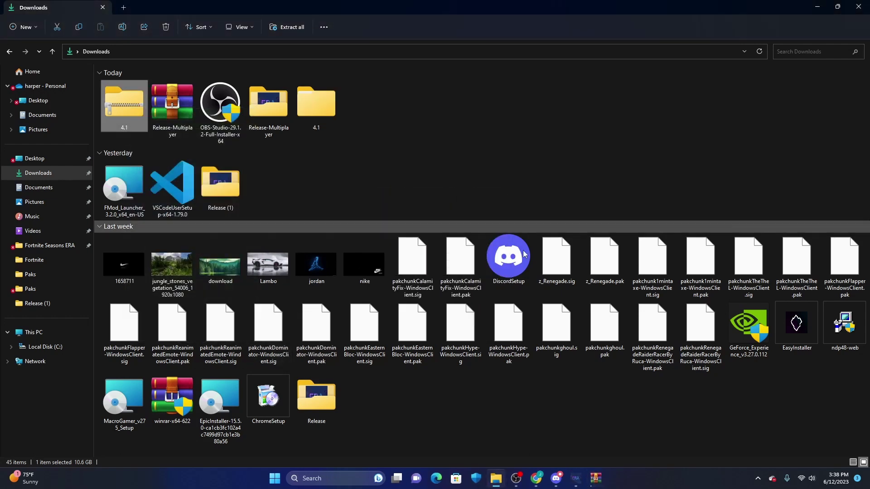
pyautogui.click(556, 478)
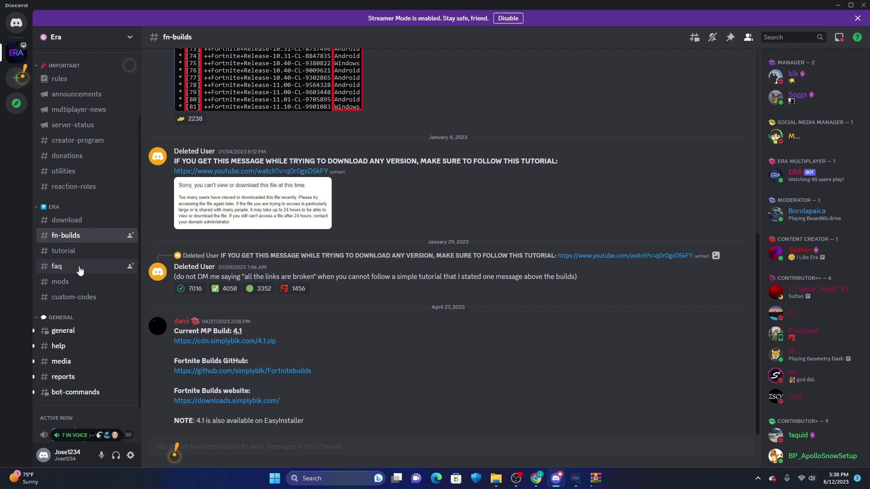
# Step: Open the #faq channel and select the auth.erafn.org login instruction text
pyautogui.click(79, 270)
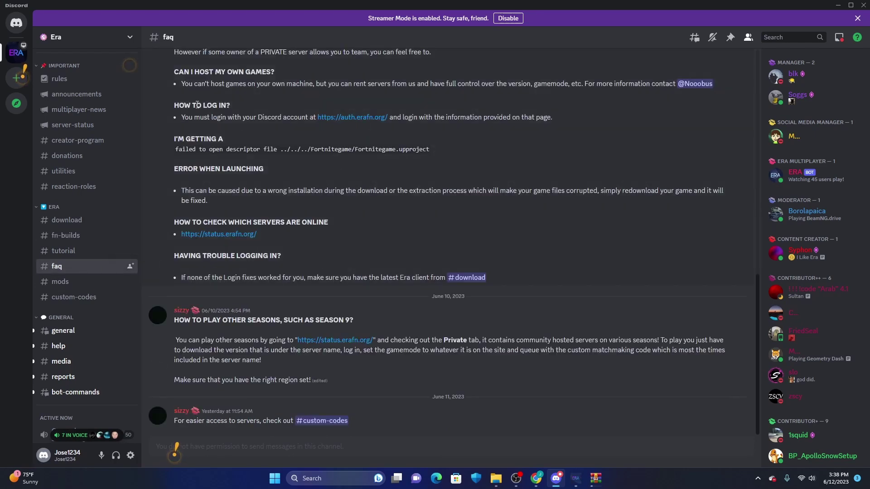
pyautogui.moveTo(309, 117); pyautogui.dragTo(554, 117)
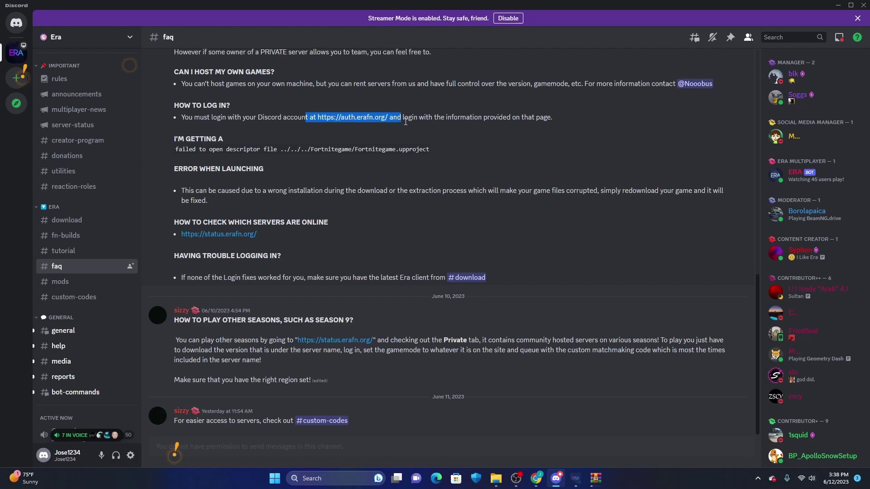
pyautogui.click(330, 128)
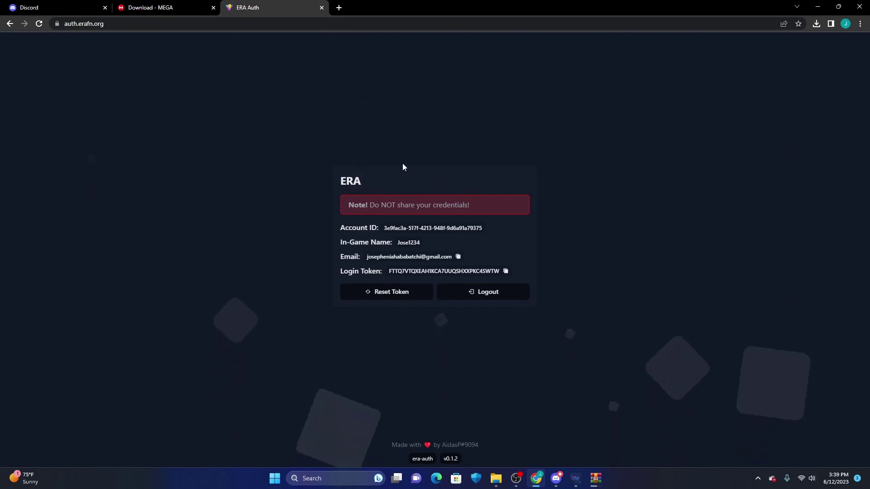
# Step: Bring the File Explorer Downloads window back to the front
pyautogui.click(506, 480)
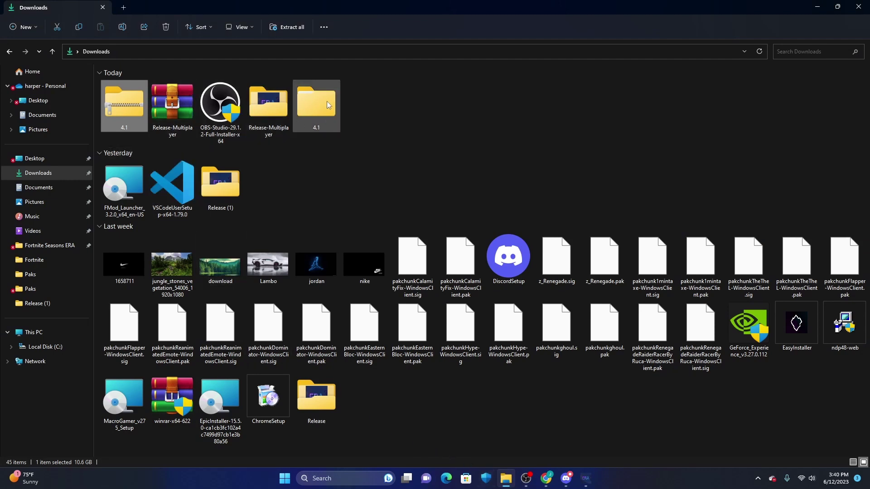
# Step: Open the extracted 4.1 folder to confirm FortniteGame and Engine are inside
pyautogui.doubleClick(327, 126)
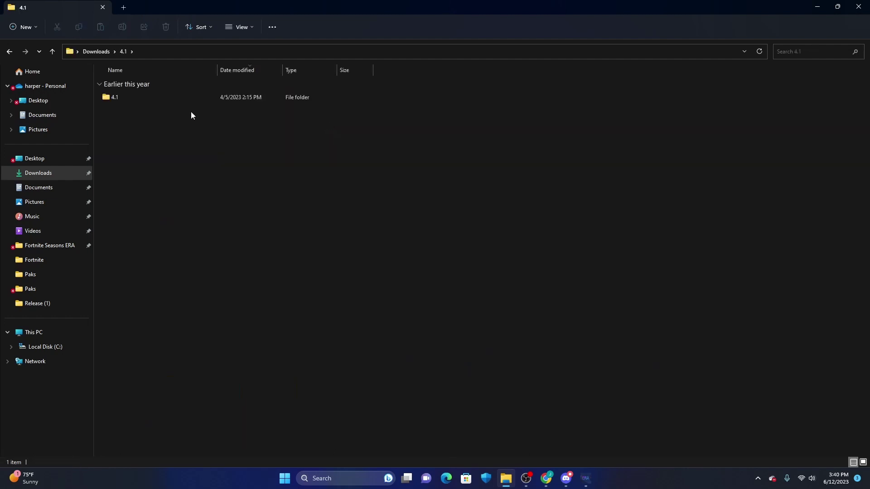
pyautogui.doubleClick(149, 97)
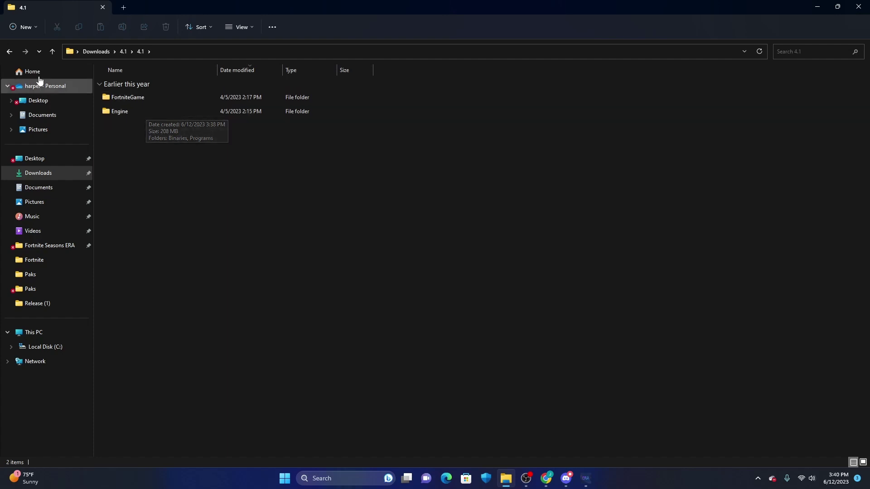
pyautogui.click(9, 51)
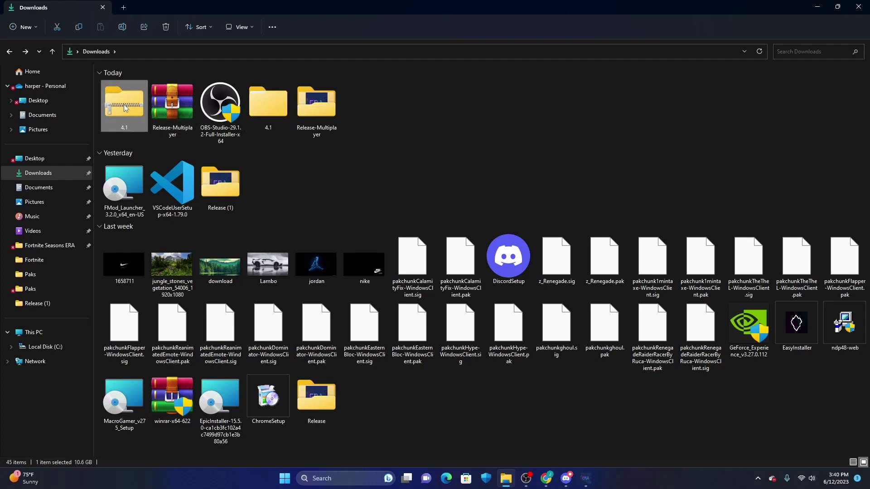
# Step: Delete the 4.1 zip and the Release-Multiplayer archive from Downloads
pyautogui.rightClick(124, 104)
pyautogui.click(210, 116)
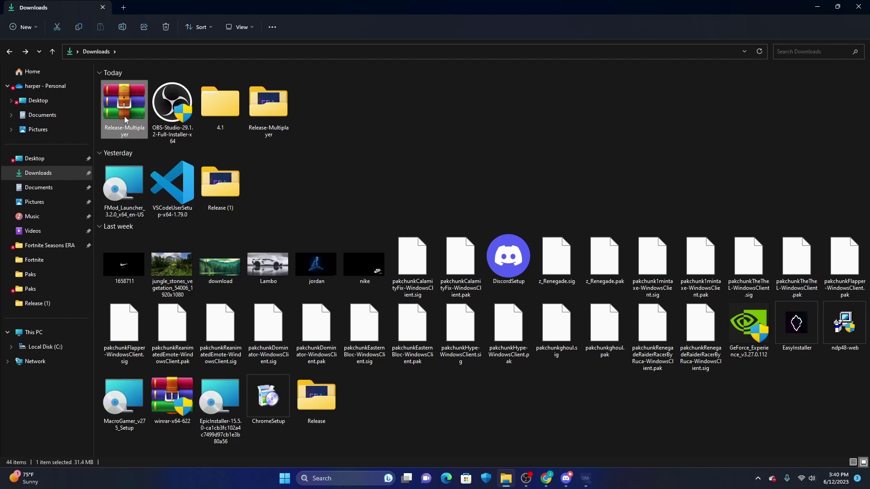
pyautogui.rightClick(124, 109)
pyautogui.click(210, 127)
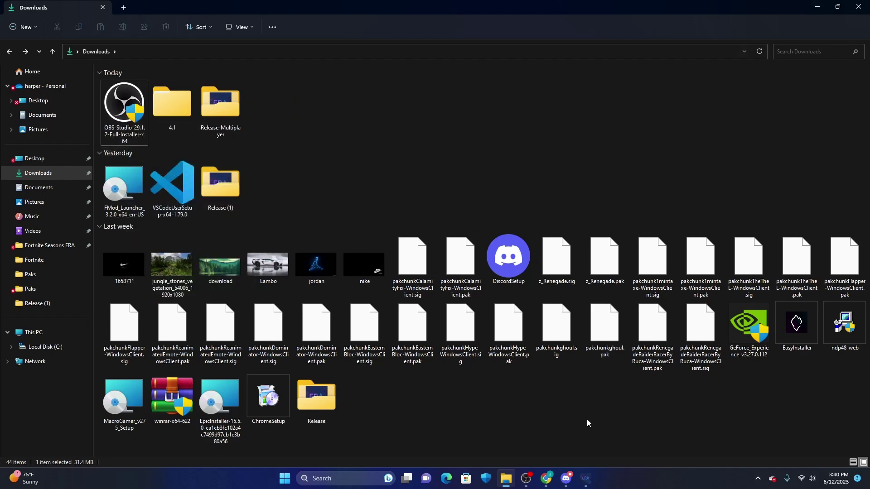
pyautogui.click(586, 479)
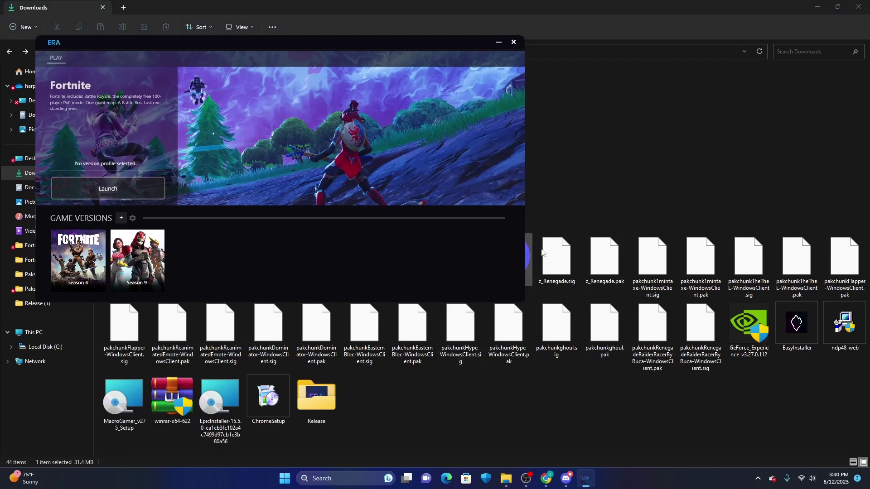
# Step: Minimize the ERA launcher and File Explorer to clear the desktop, then reopen the launcher
pyautogui.click(511, 44)
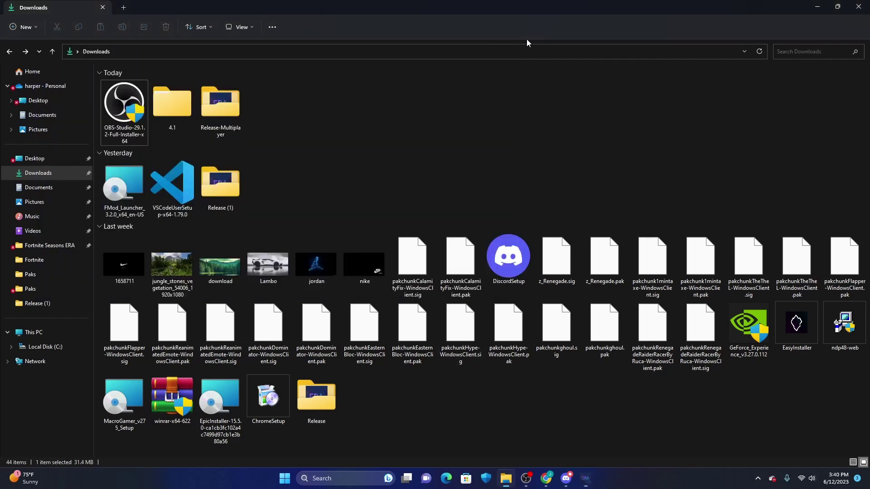
pyautogui.click(818, 7)
pyautogui.click(820, 8)
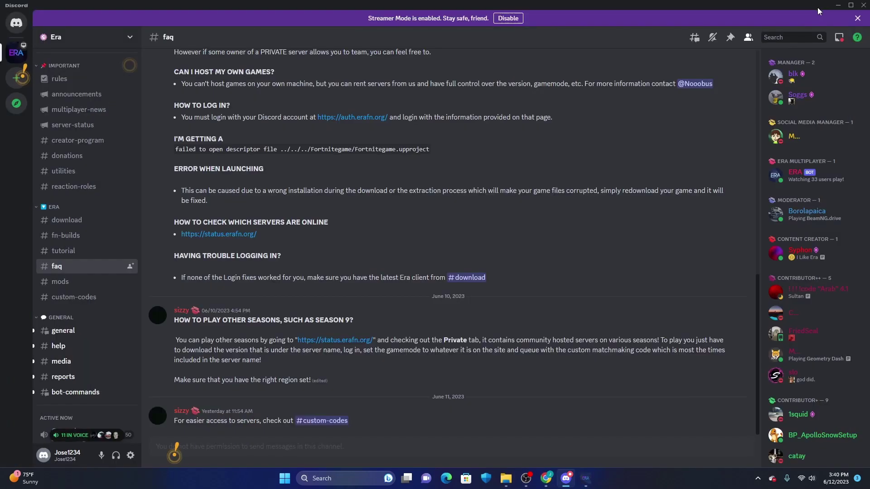
pyautogui.click(821, 9)
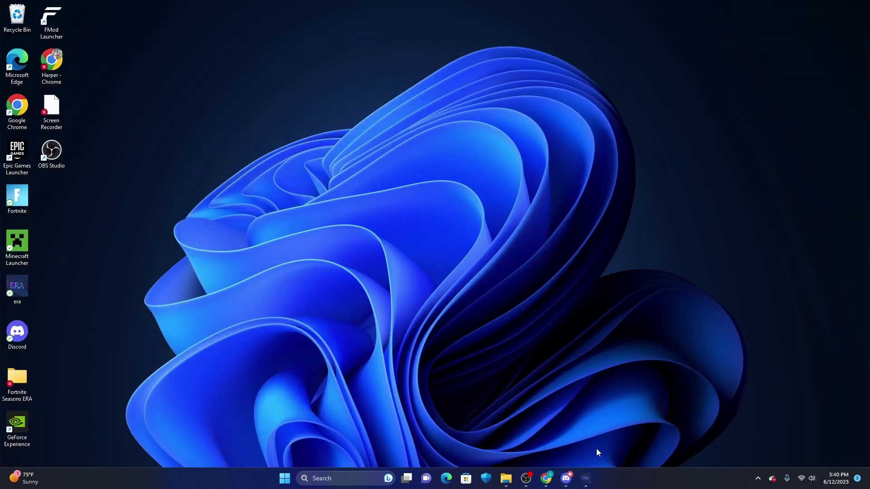
pyautogui.click(587, 480)
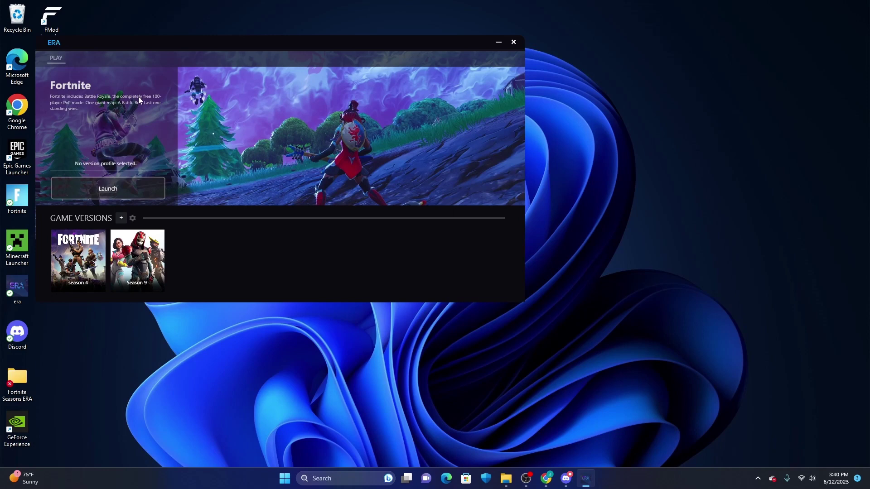
# Step: Create a Season 4 (1) version profile whose game path is Downloads\4.1\4.1
pyautogui.click(120, 219)
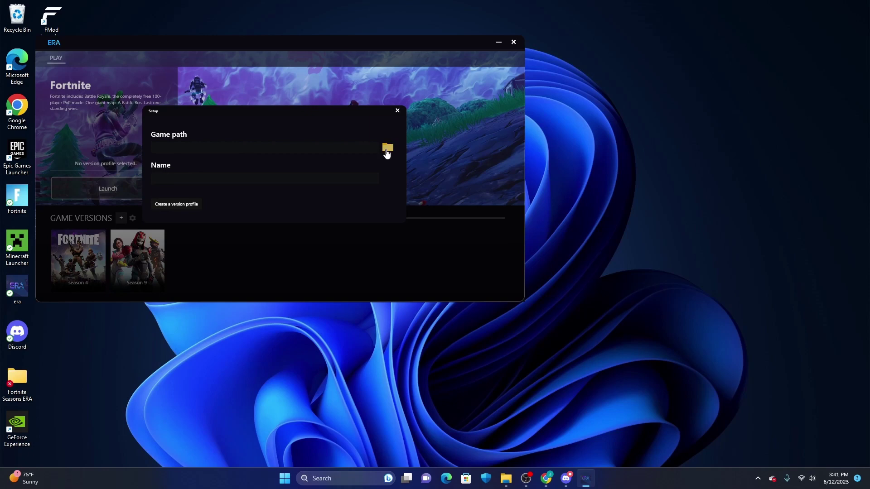
pyautogui.click(387, 150)
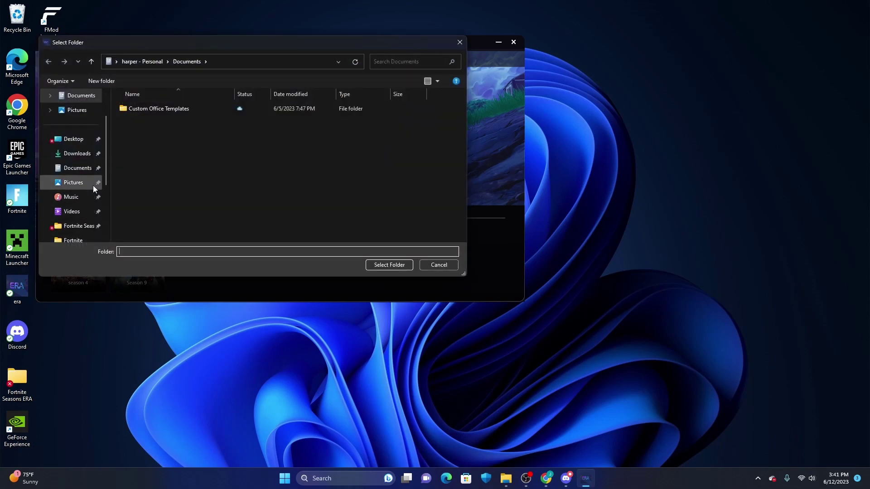
pyautogui.click(76, 154)
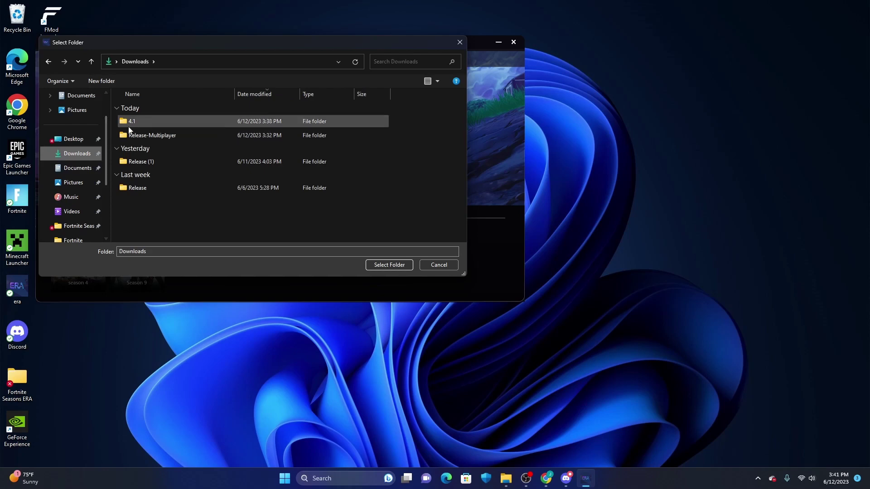
pyautogui.doubleClick(158, 125)
pyautogui.doubleClick(160, 120)
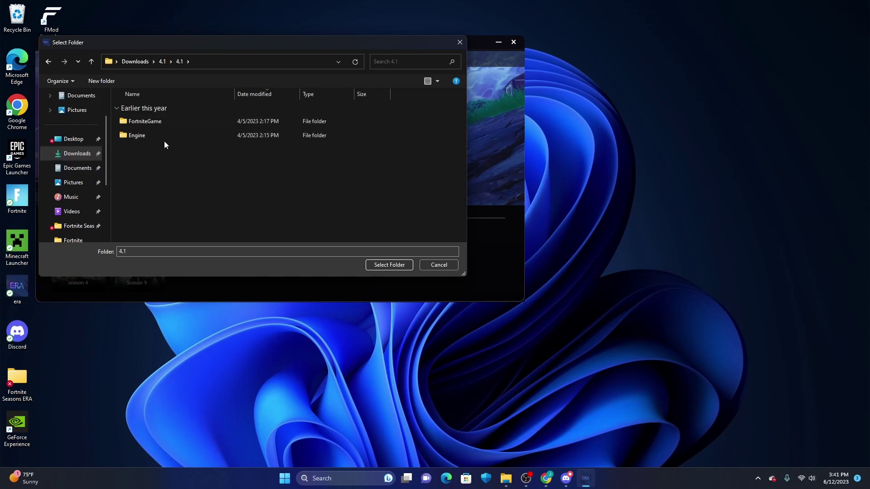
pyautogui.click(388, 266)
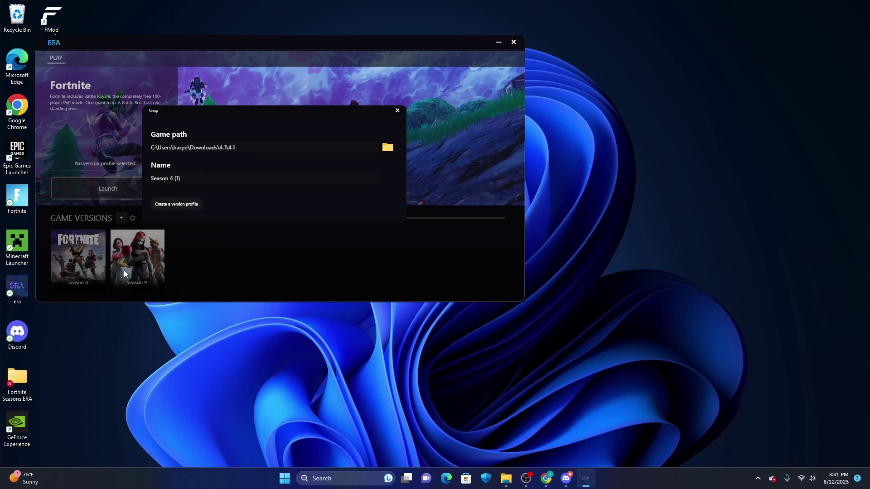
pyautogui.click(164, 205)
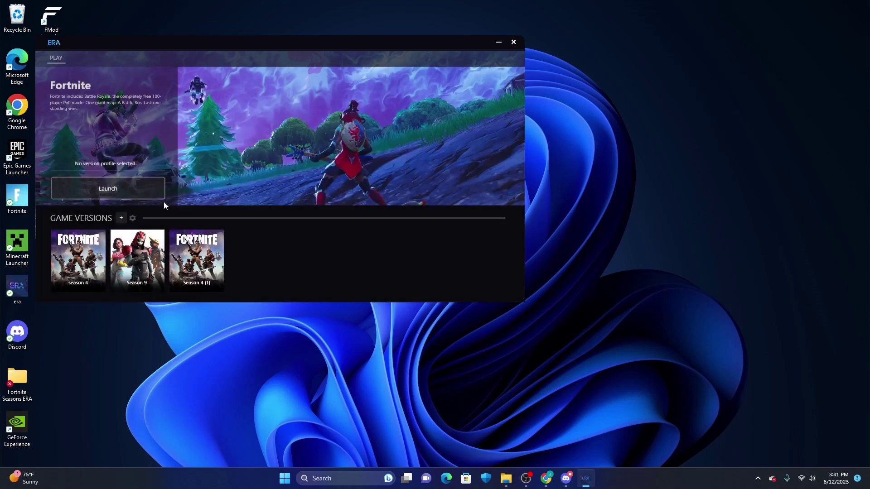
# Step: Launch Fortnite 4.1 from the Season 4 (1) profile and minimize the ERA window
pyautogui.click(197, 260)
pyautogui.click(497, 43)
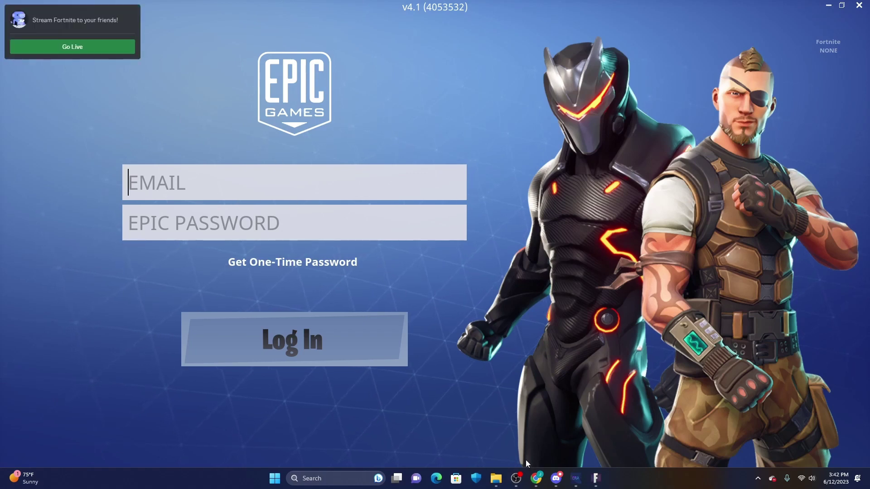
# Step: Copy the Login Token from the ERA Auth page, then return to Fortnite's login window
pyautogui.click(536, 478)
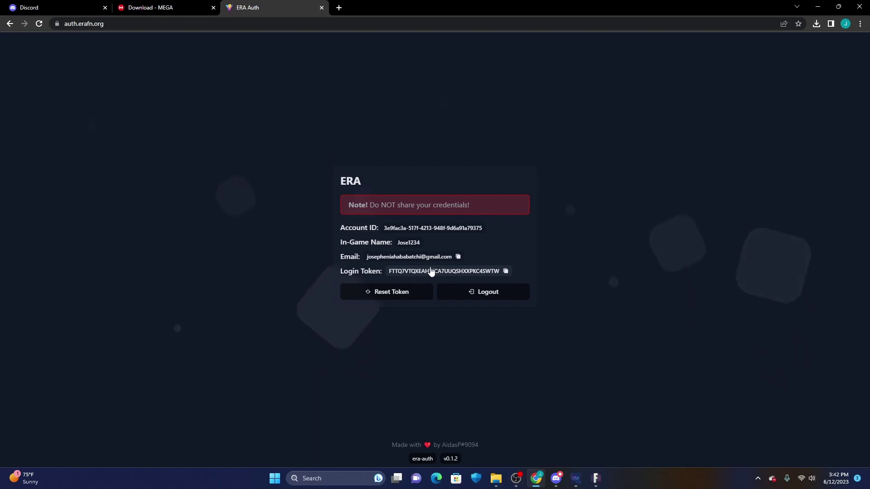
pyautogui.click(433, 272)
pyautogui.moveTo(596, 479)
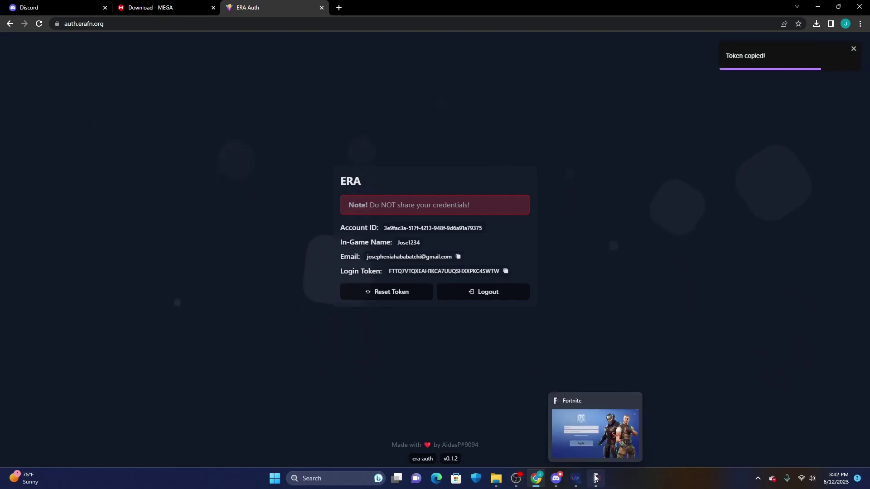
pyautogui.click(576, 477)
# Step: Log in using the account email, with the copied login token pasted as the password
pyautogui.click(259, 223)
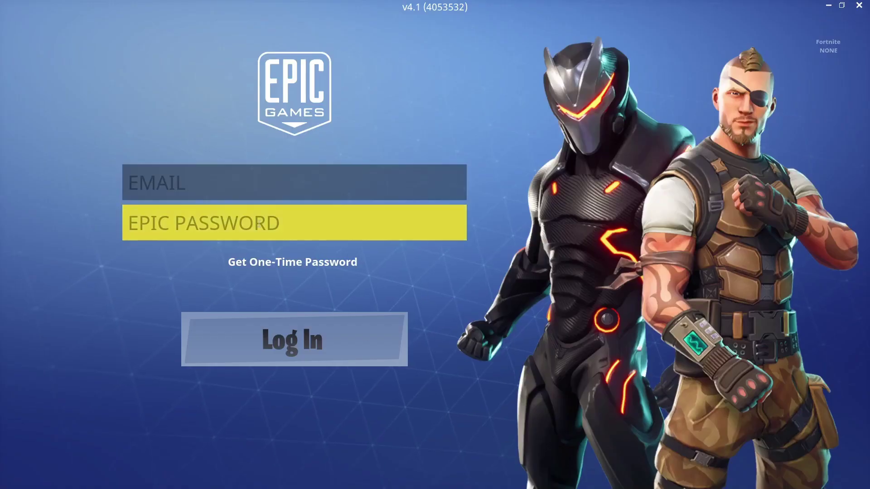
pyautogui.hotkey('ctrl', 'v')
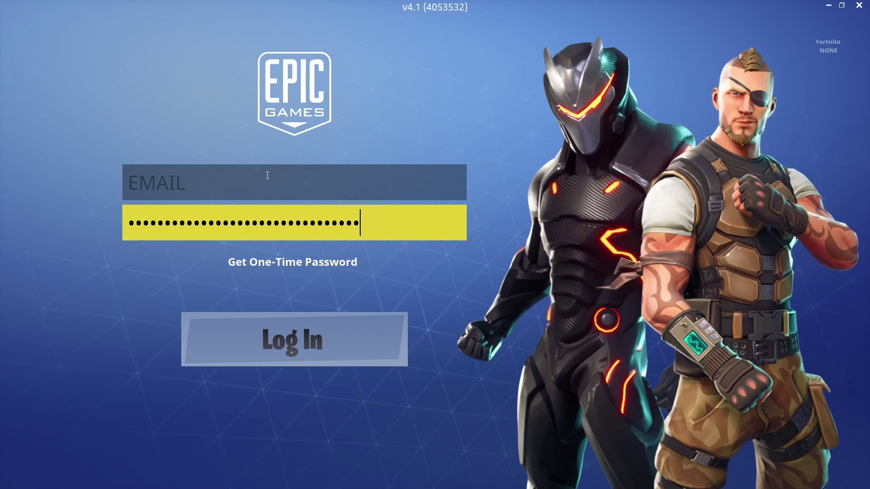
pyautogui.click(268, 176)
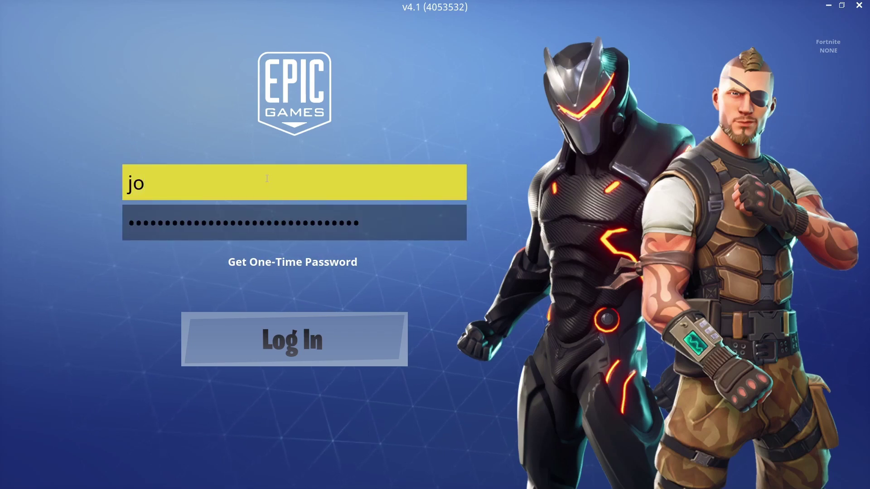
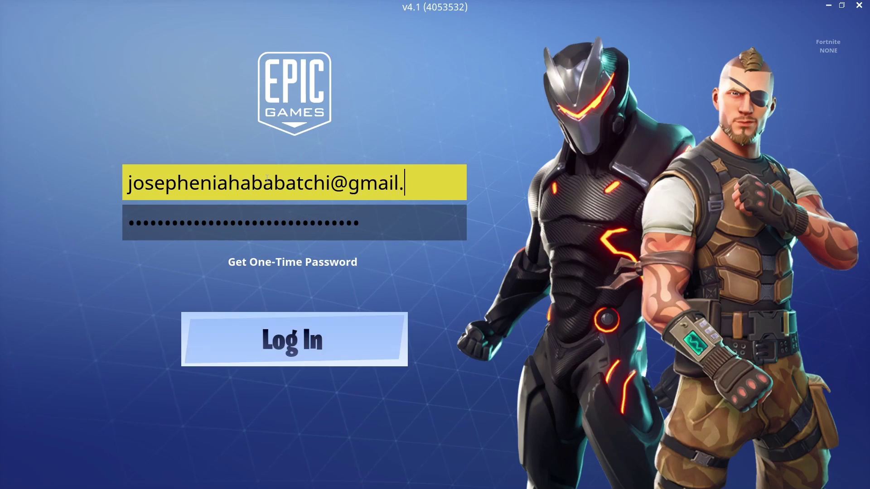
pyautogui.click(266, 312)
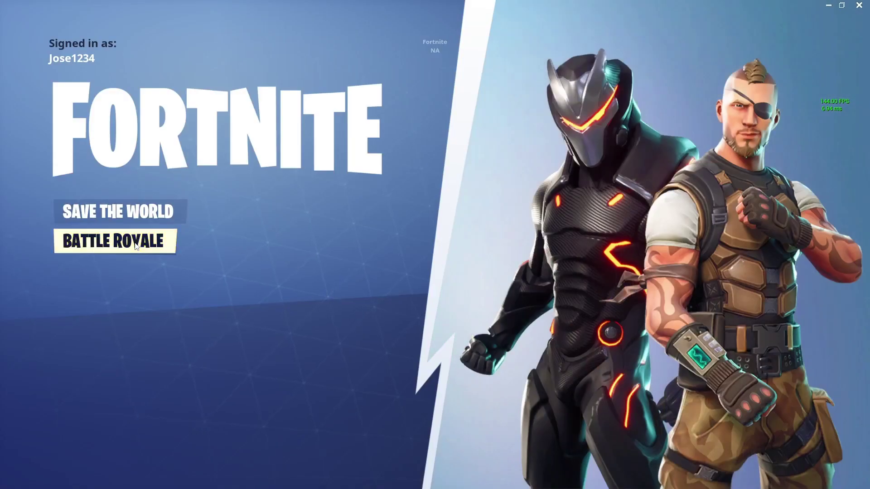
# Step: Pick Battle Royale from Fortnite's mode select screen
pyautogui.click(135, 246)
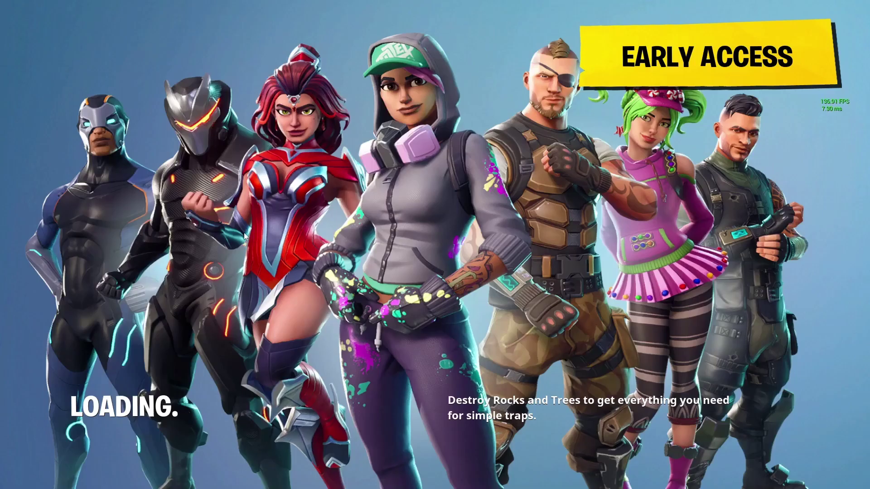